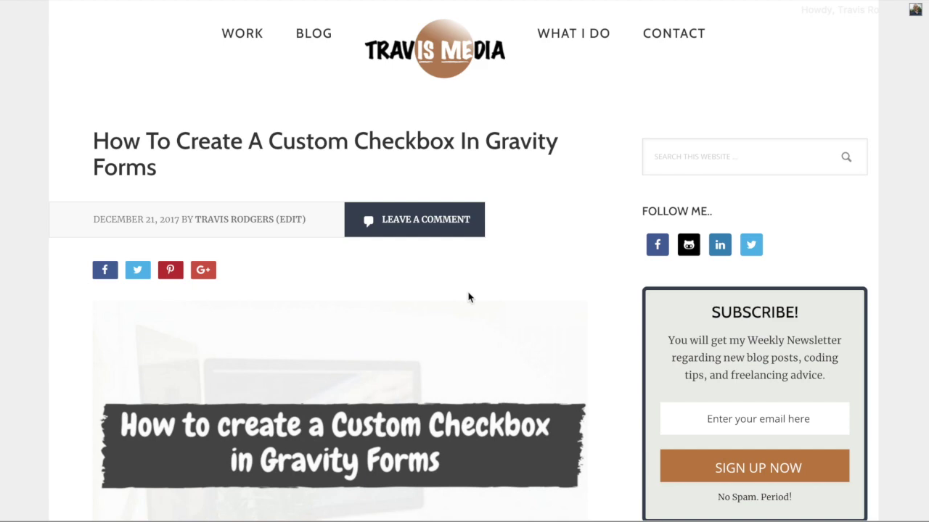
Look through the article's introduction comparing the default Gravity Forms checkbox with the custom one.
scroll(468, 294, "down", 8)
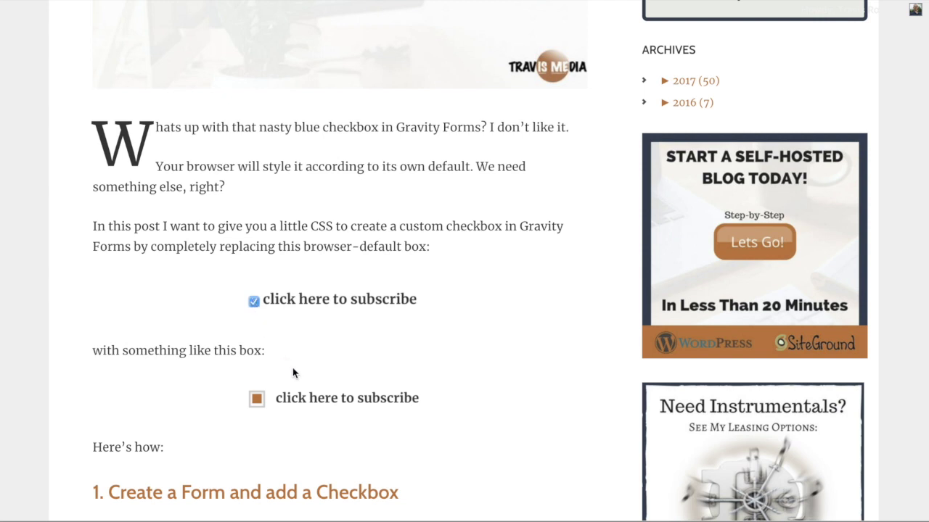
scroll(293, 373, "down", 1)
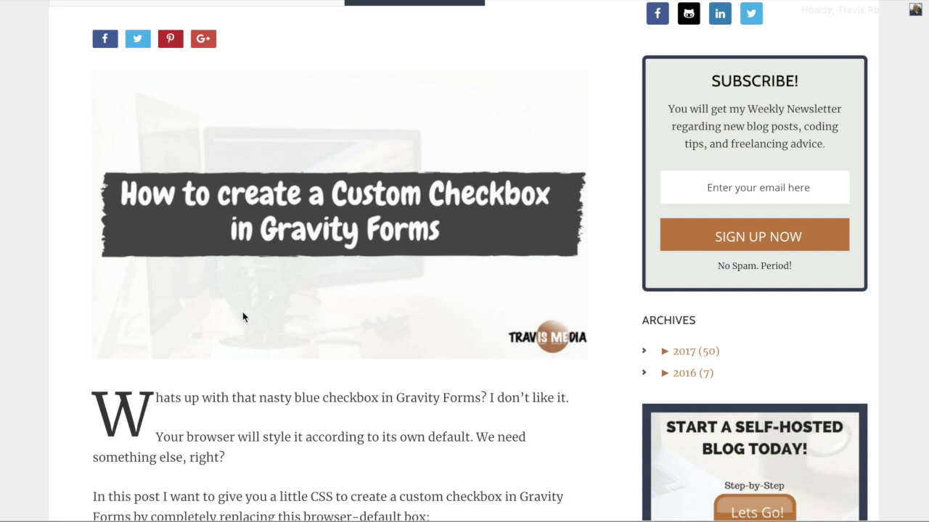
scroll(235, 188, "down", 7)
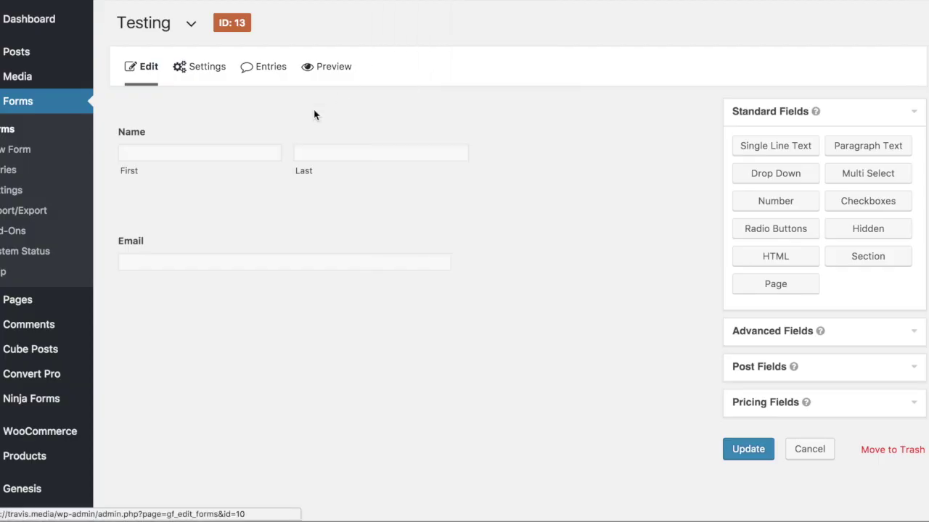
Add a Checkboxes field below the Email field in the Testing form.
left_click(746, 330)
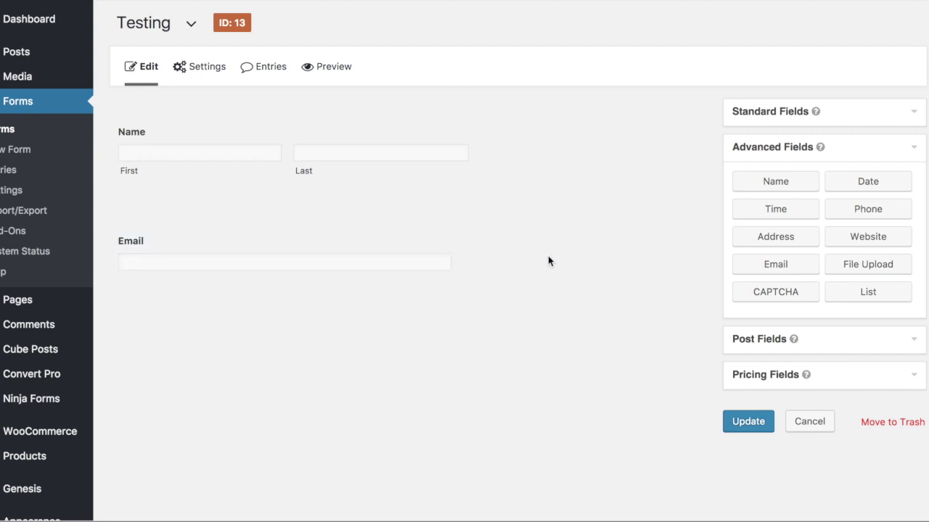
left_click(755, 116)
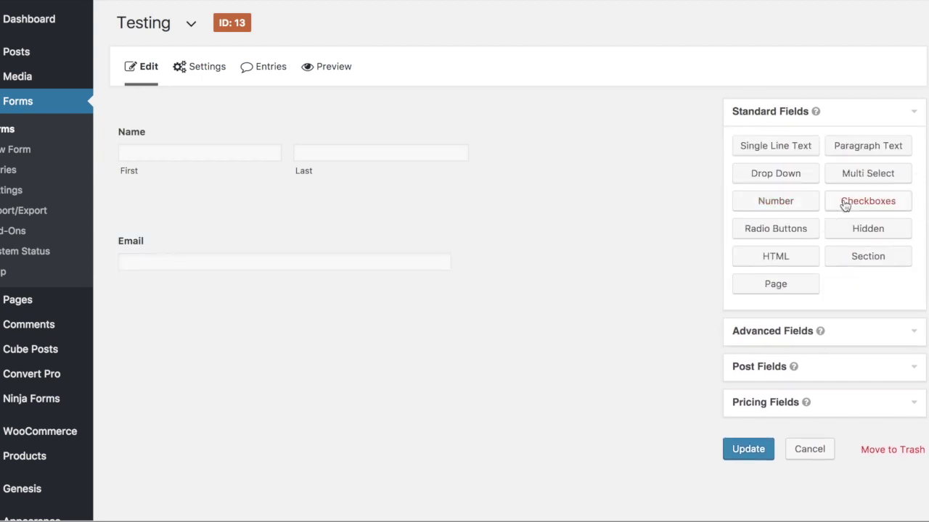
left_click_drag(845, 201, 205, 314)
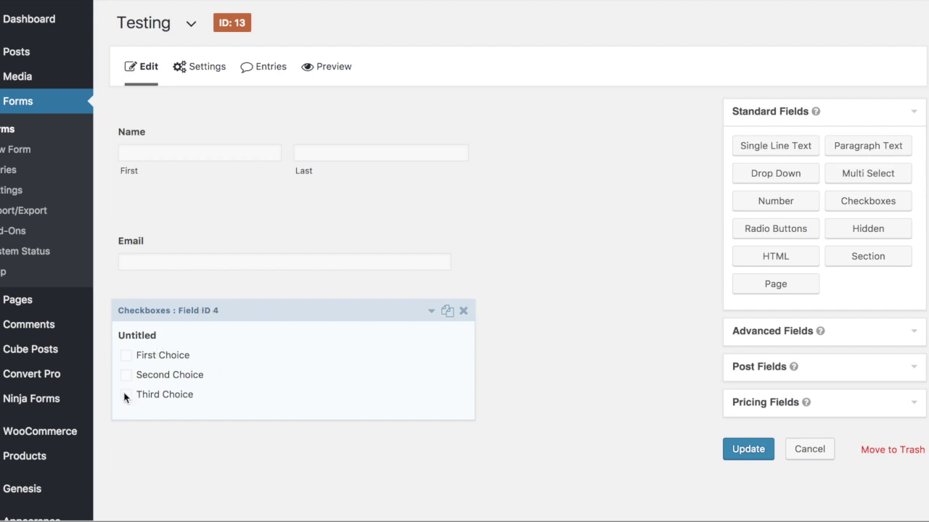
Open the new Checkboxes field's settings and remove its second and third choices.
left_click(239, 335)
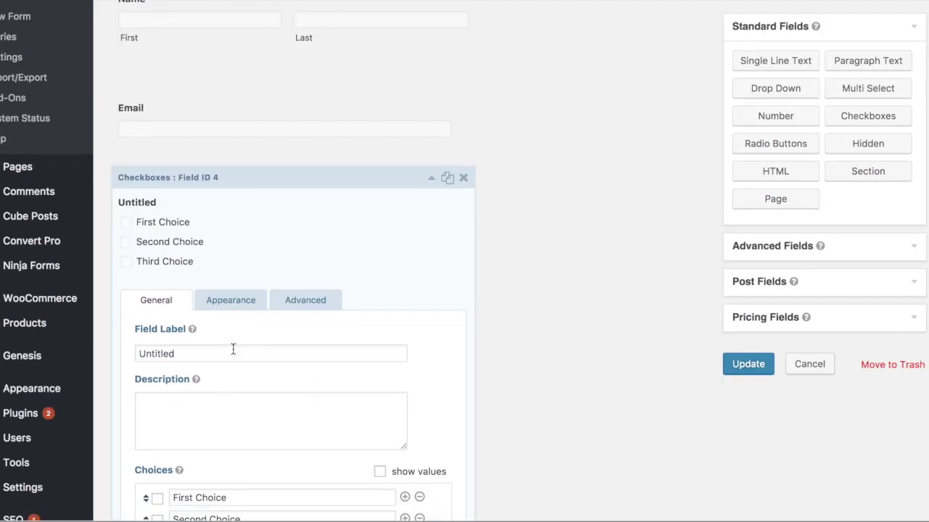
scroll(233, 351, "down", 3)
left_click(420, 428)
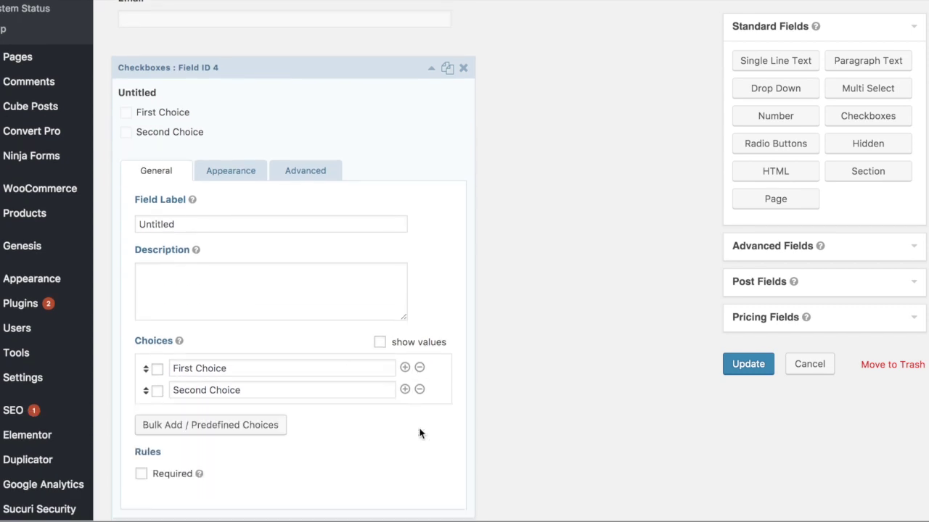
left_click(420, 390)
Rename the remaining choice "subscribe to our newsletter" and make it selected by default.
triple_click(326, 350)
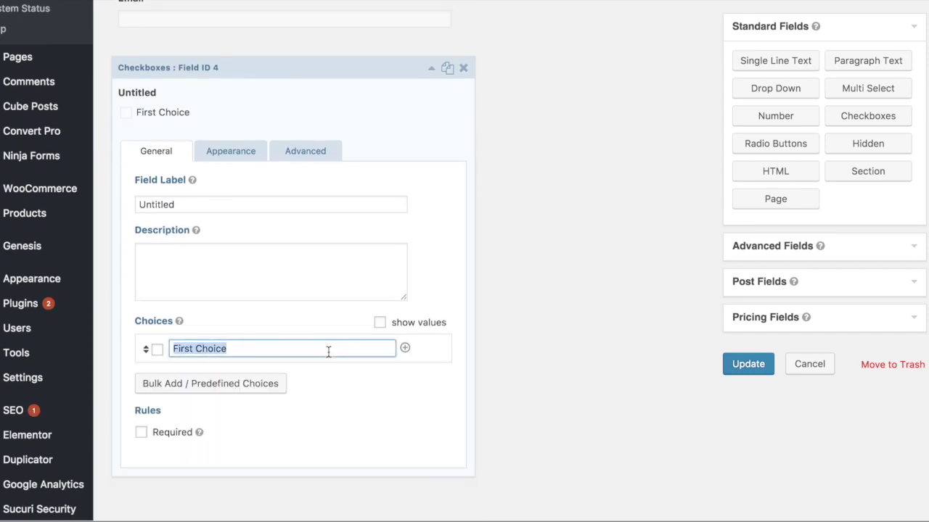
type("subscribe to ")
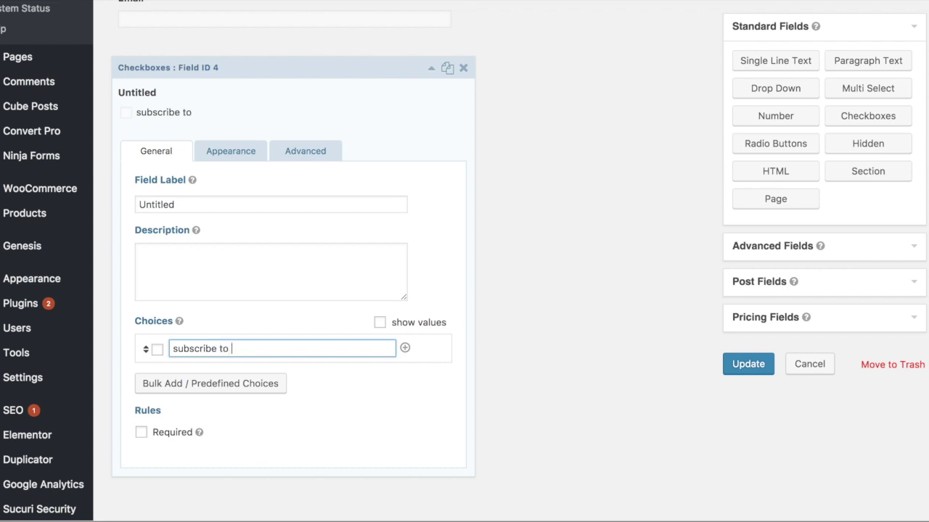
type("our newsle")
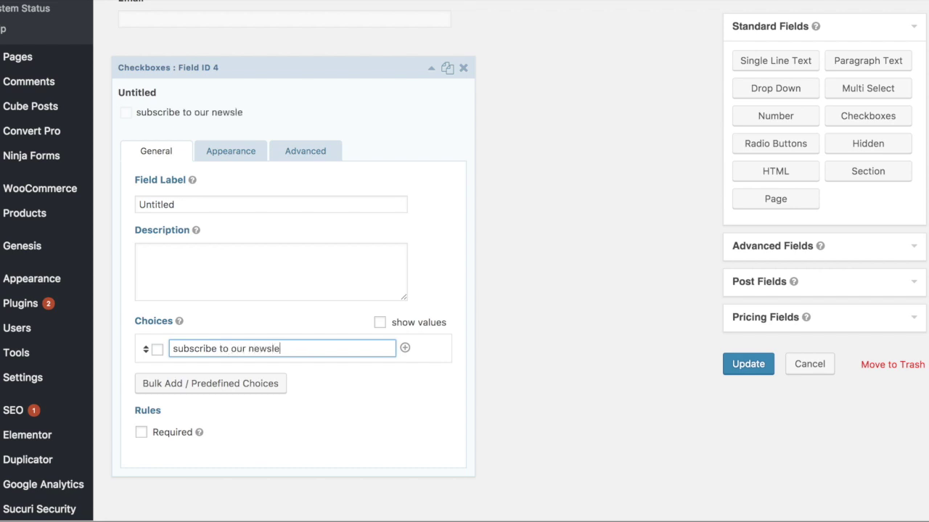
type("tter")
left_click(159, 351)
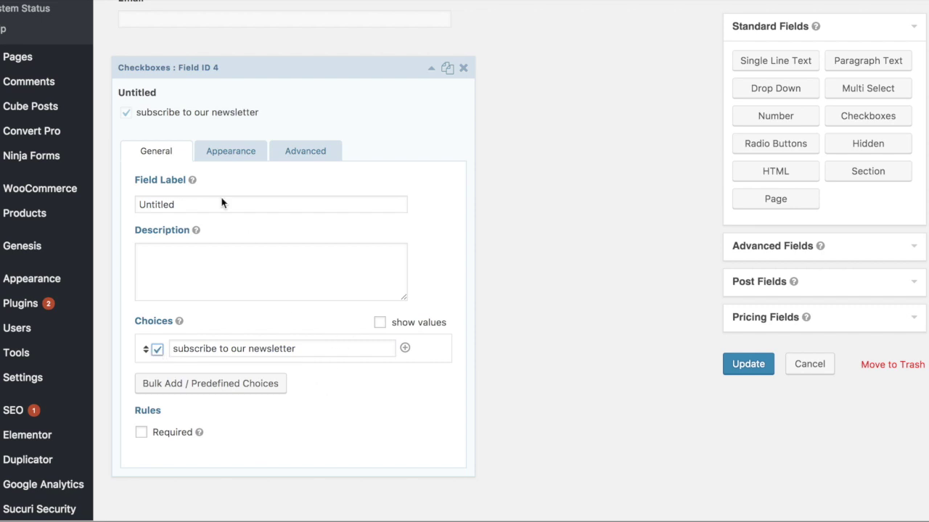
Clear the Checkboxes field's label and save the form.
double_click(204, 205)
key("BackSpace")
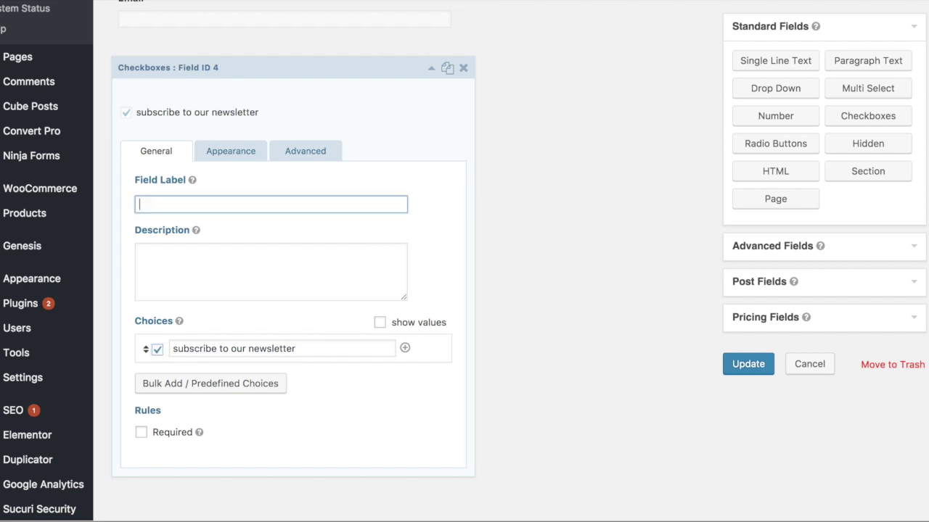
left_click(747, 364)
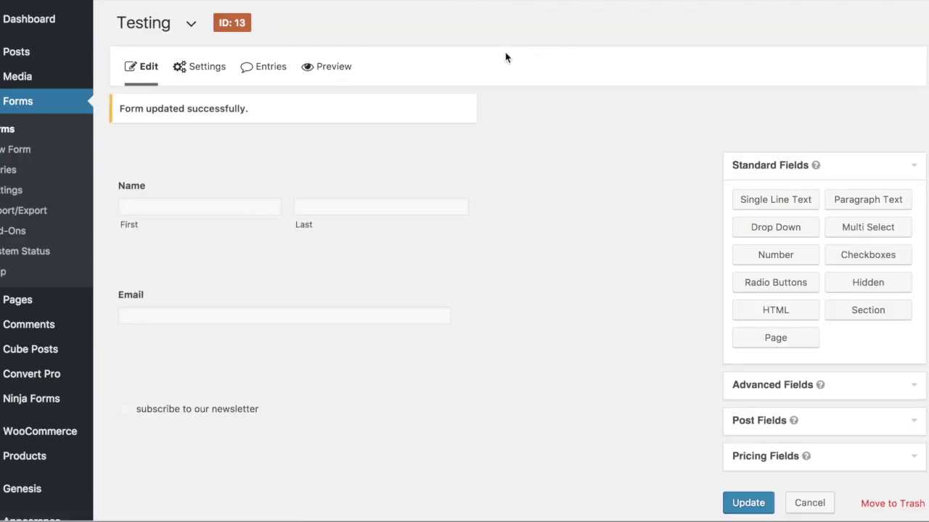
Preview the form and examine the default styling of its subscribe checkbox on the Testing post.
left_click(333, 67)
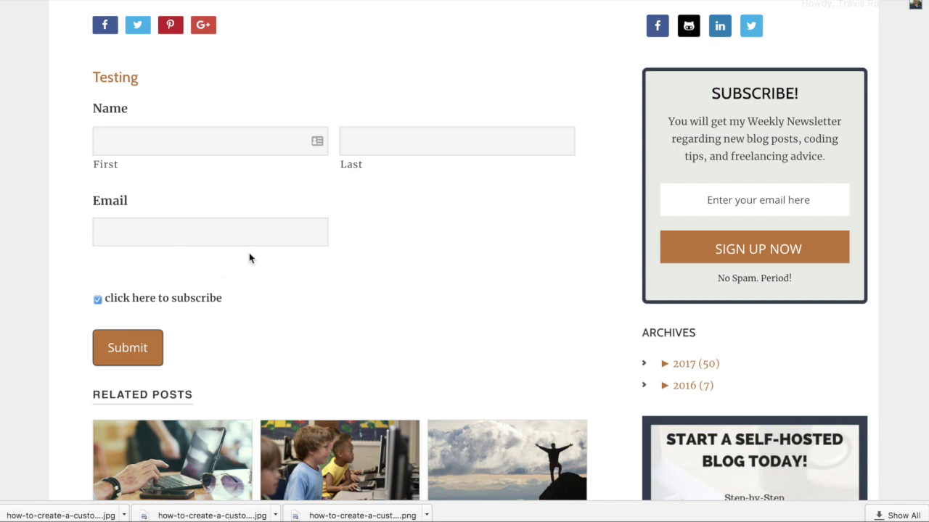
scroll(249, 254, "up", 2)
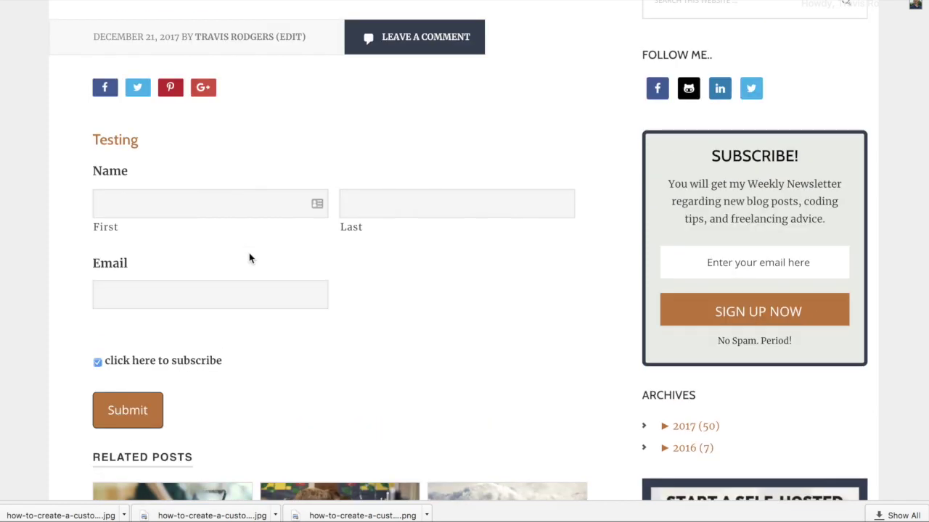
left_click(98, 362)
scroll(167, 346, "down", 1)
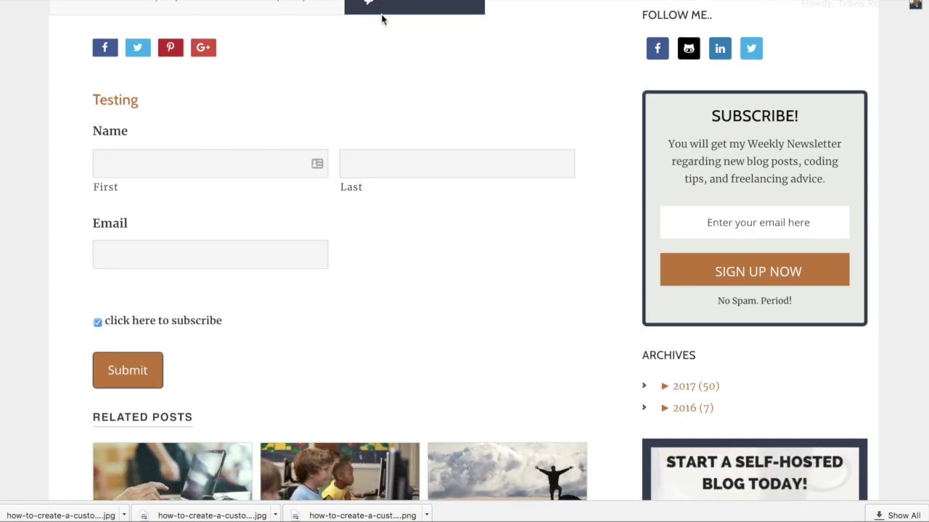
Review the article's section on creating a form and adding a checkbox.
scroll(381, 19, "up", 10)
scroll(322, 156, "down", 15)
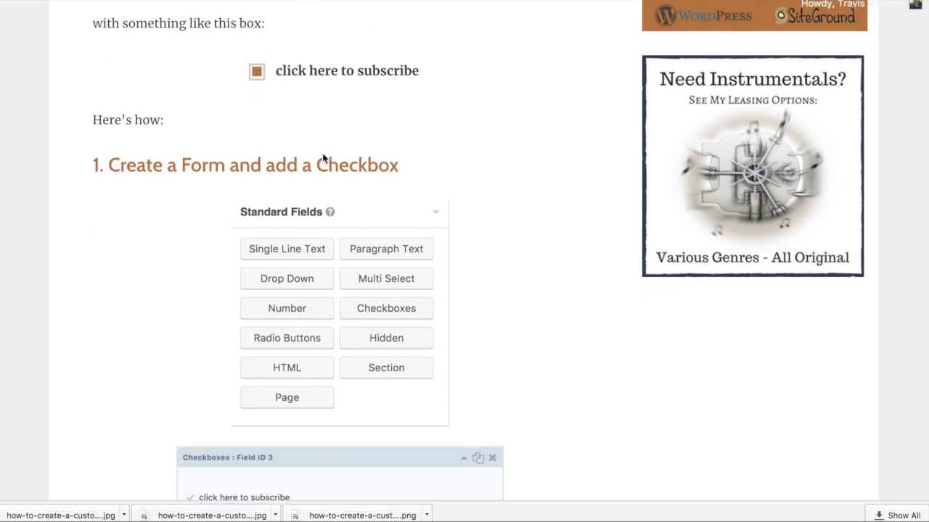
scroll(322, 153, "down", 5)
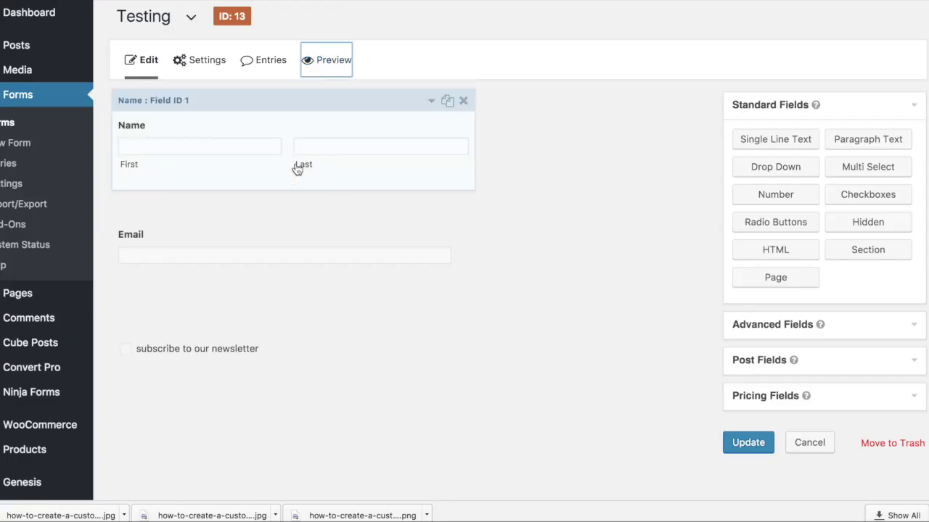
Open the Testing form's settings and examine the CSS Class Name under Form Layout.
left_click(148, 68)
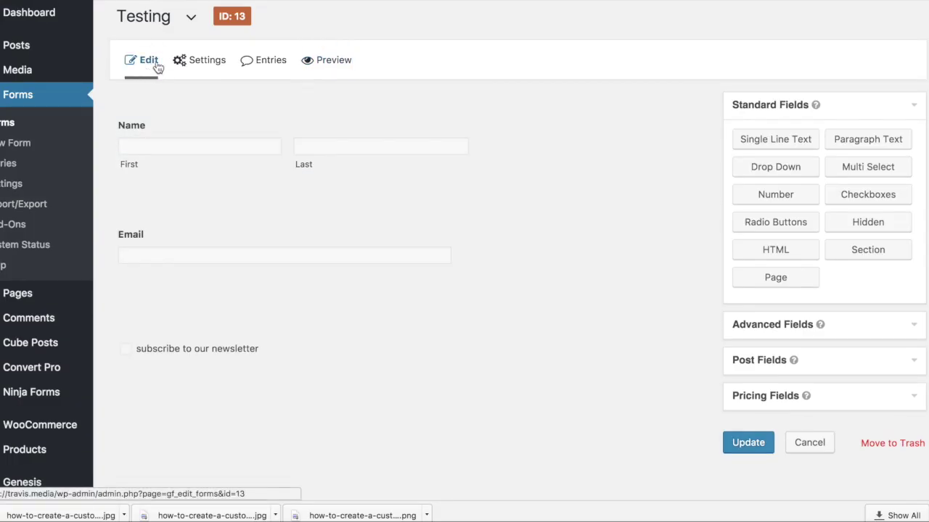
left_click(201, 96)
mouse_move(209, 50)
left_click(211, 89)
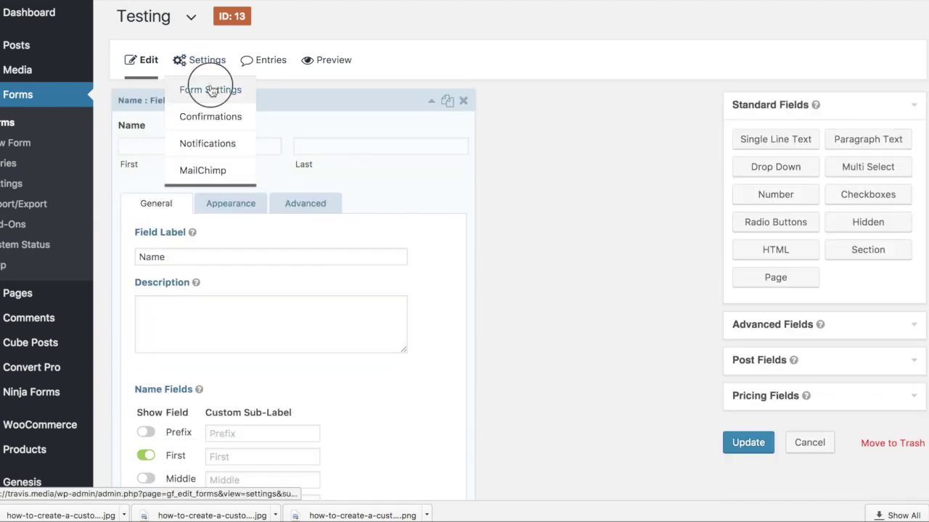
left_click(601, 118)
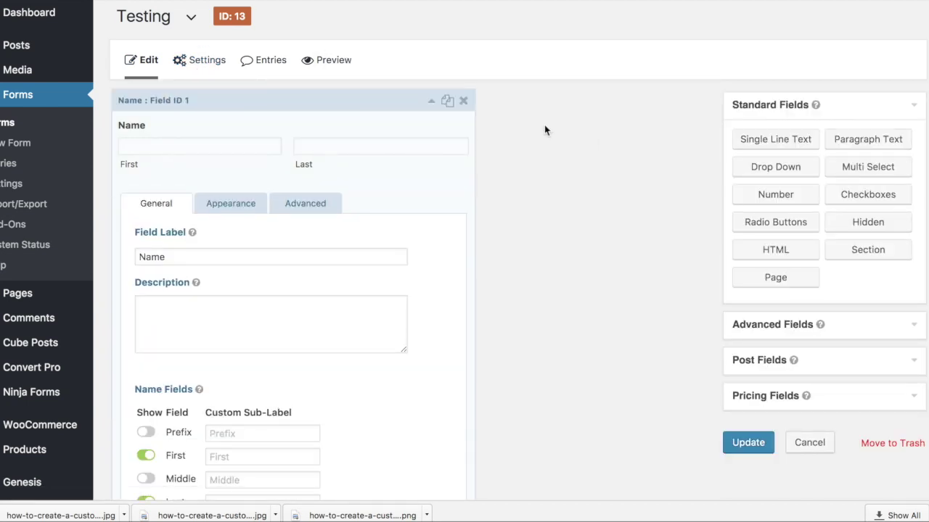
scroll(345, 263, "down", 2)
scroll(344, 263, "down", 3)
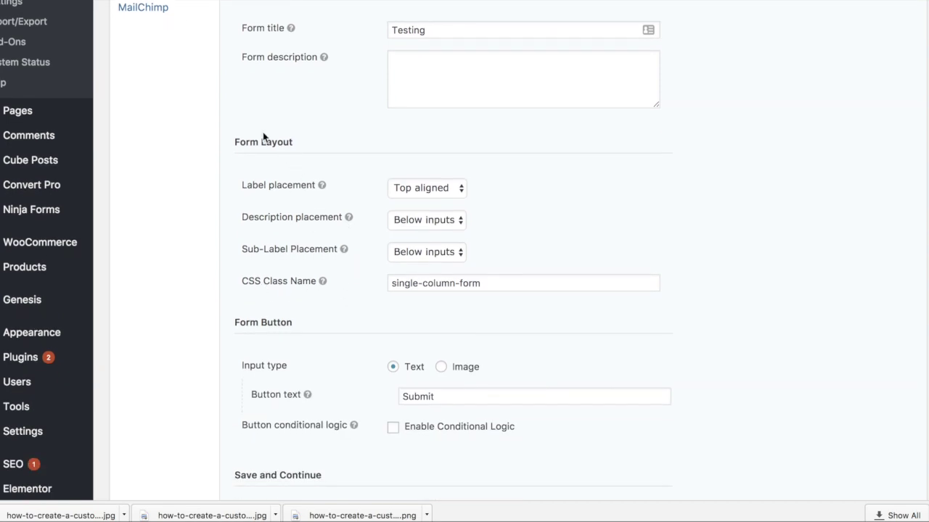
double_click(472, 284)
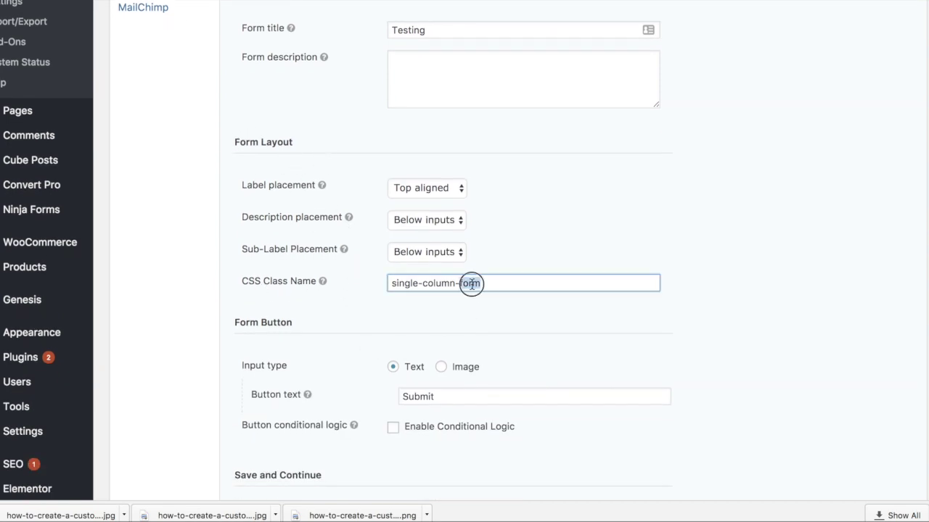
left_click(541, 263)
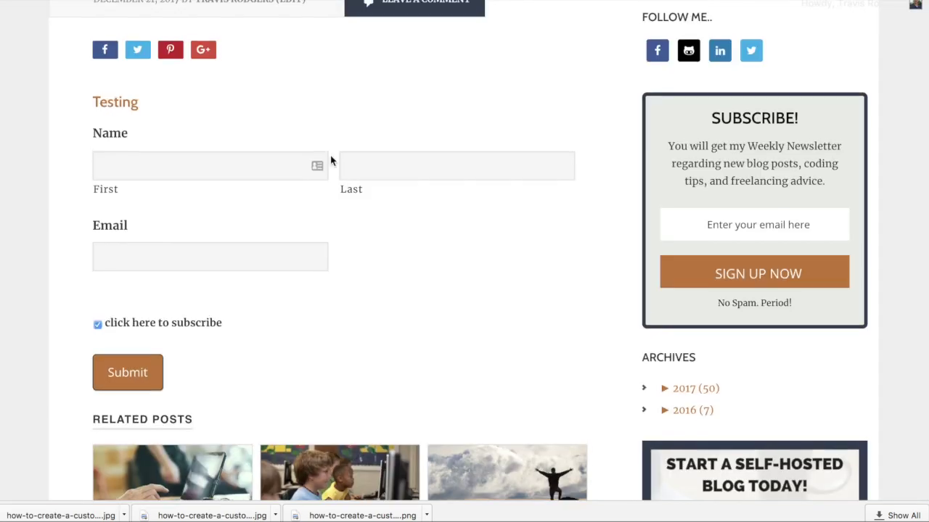
Read the article's instructions on the form's CSS class and the code for the custom checkbox.
scroll(332, 157, "down", 1)
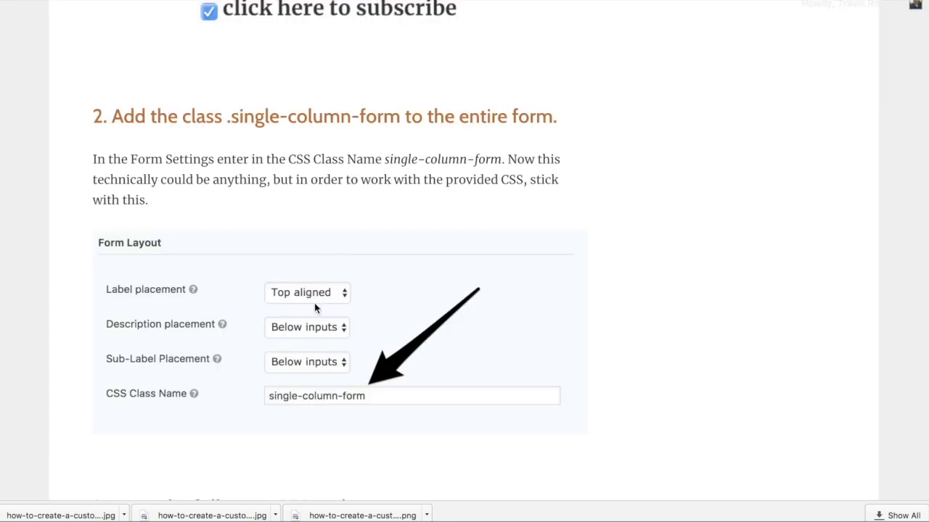
scroll(314, 303, "down", 10)
scroll(314, 302, "up", 4)
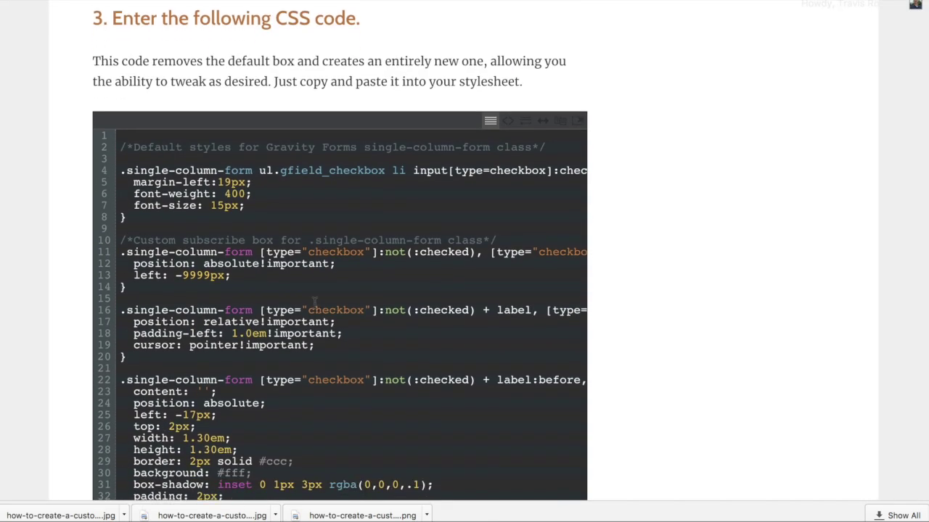
scroll(314, 302, "down", 5)
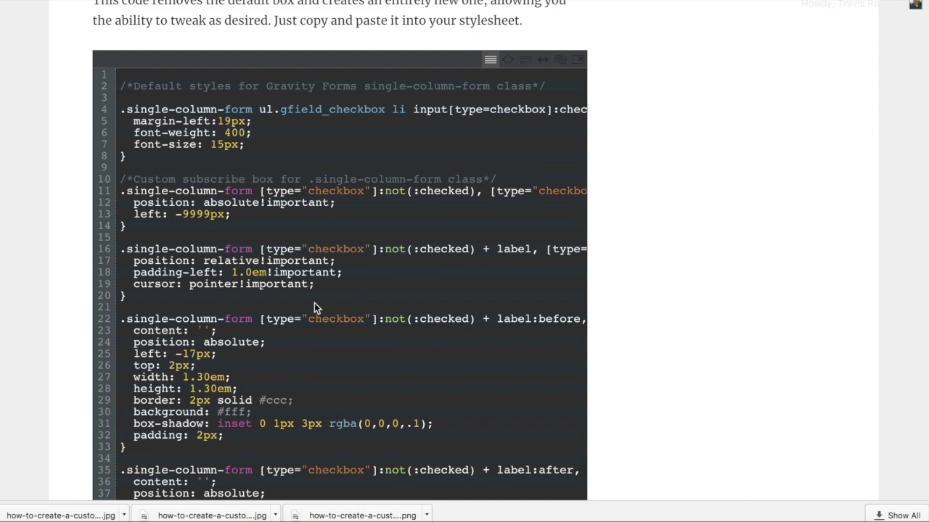
scroll(314, 302, "down", 6)
scroll(314, 303, "up", 4)
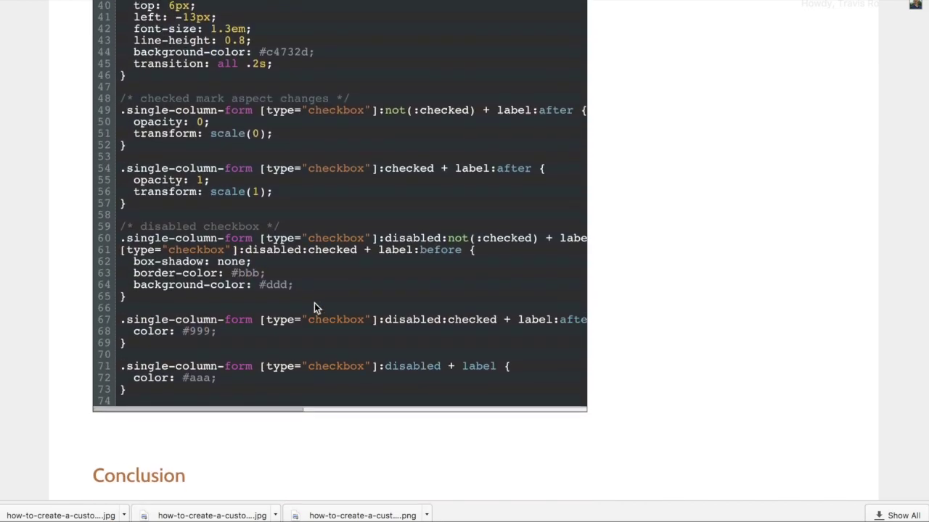
scroll(315, 307, "up", 3)
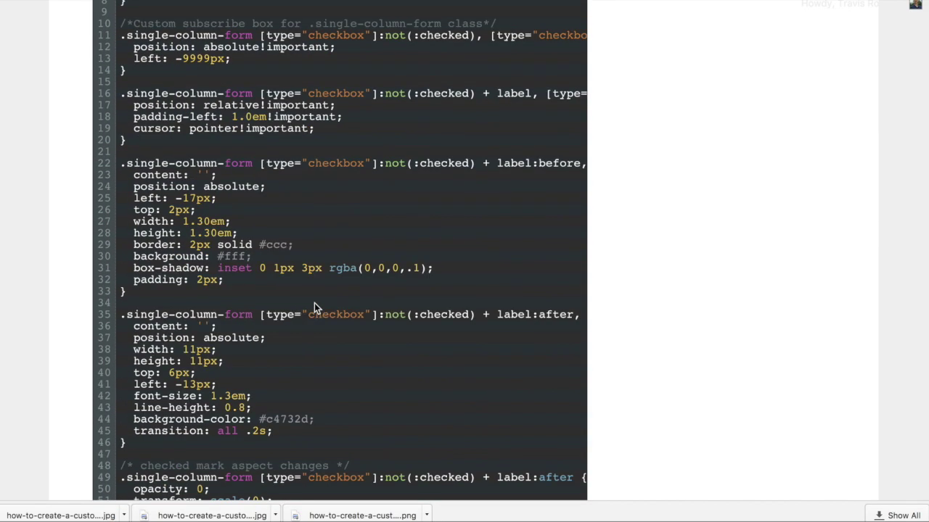
double_click(314, 303)
left_click(314, 303)
scroll(315, 303, "up", 1)
scroll(314, 303, "up", 4)
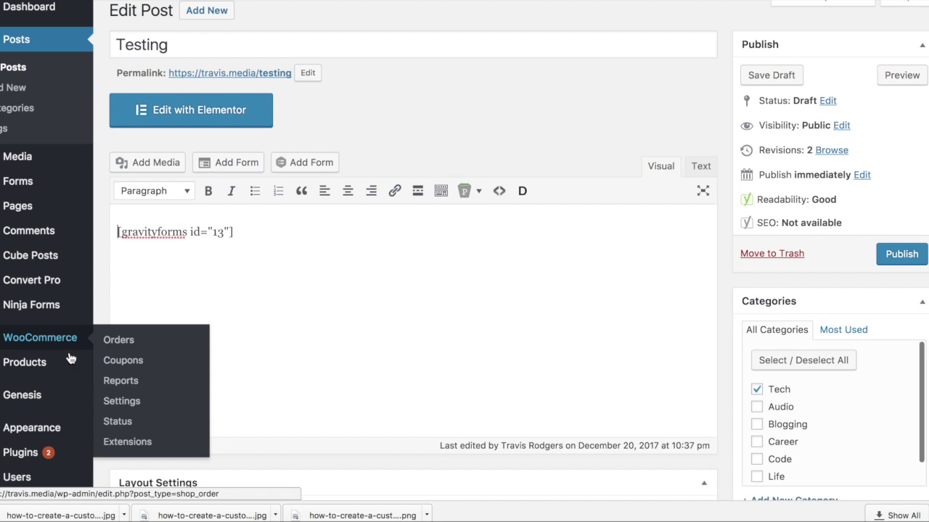
Open the theme file editor on the active theme's stylesheet, style.css.
scroll(87, 357, "down", 3)
mouse_move(71, 357)
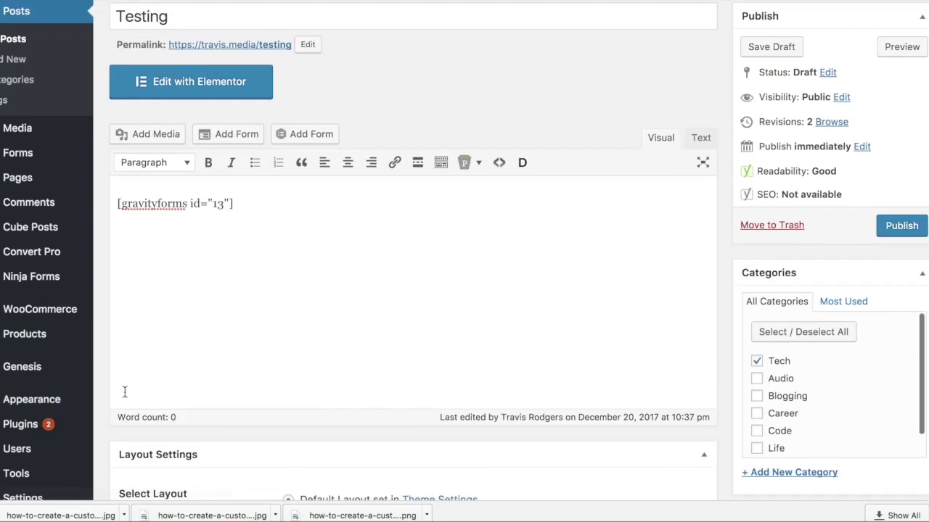
scroll(124, 389, "down", 3)
mouse_move(71, 336)
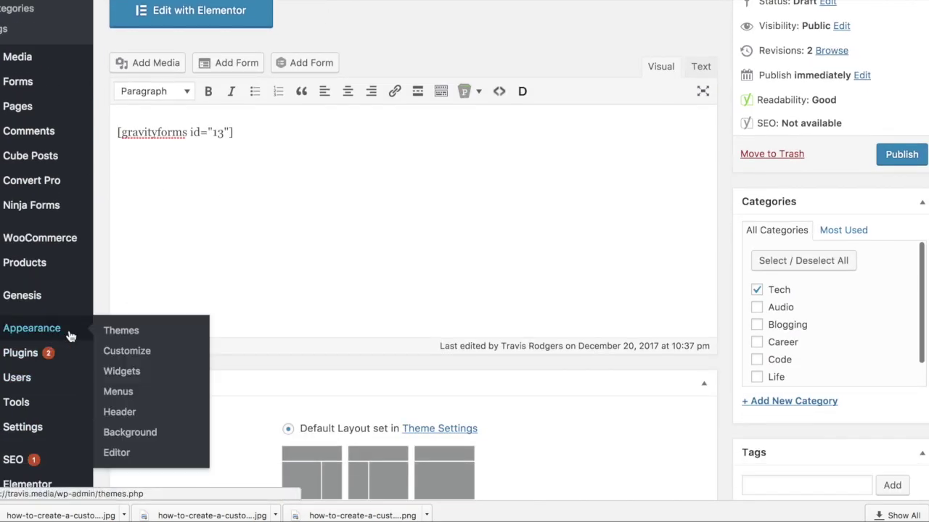
left_click(120, 452)
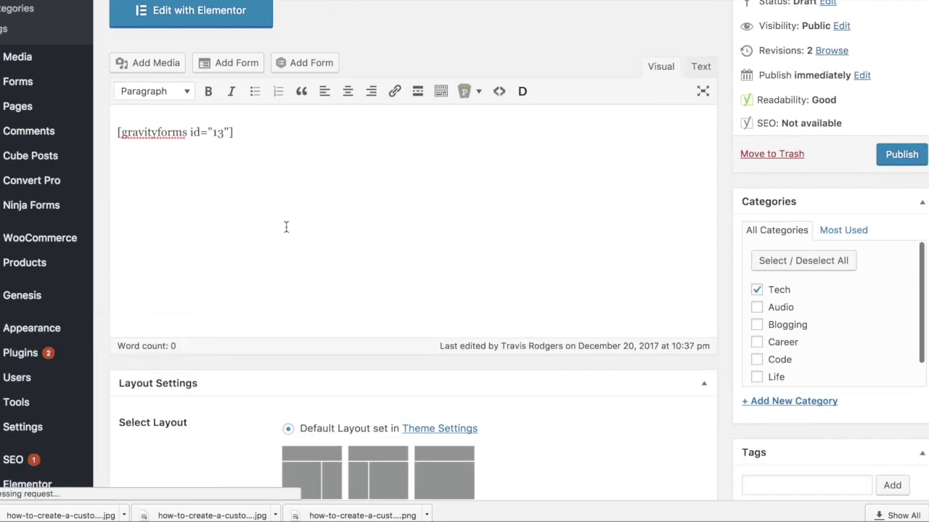
Paste the copied .single-column-form custom checkbox CSS at the very end of style.css.
scroll(301, 274, "down", 10)
key("ctrl+a")
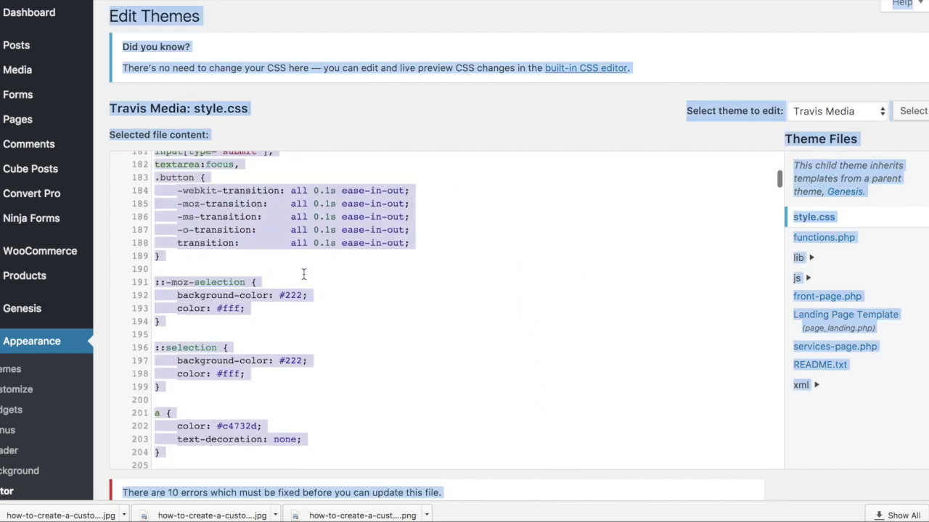
scroll(304, 273, "down", 2)
left_click(328, 247)
key("ctrl+a")
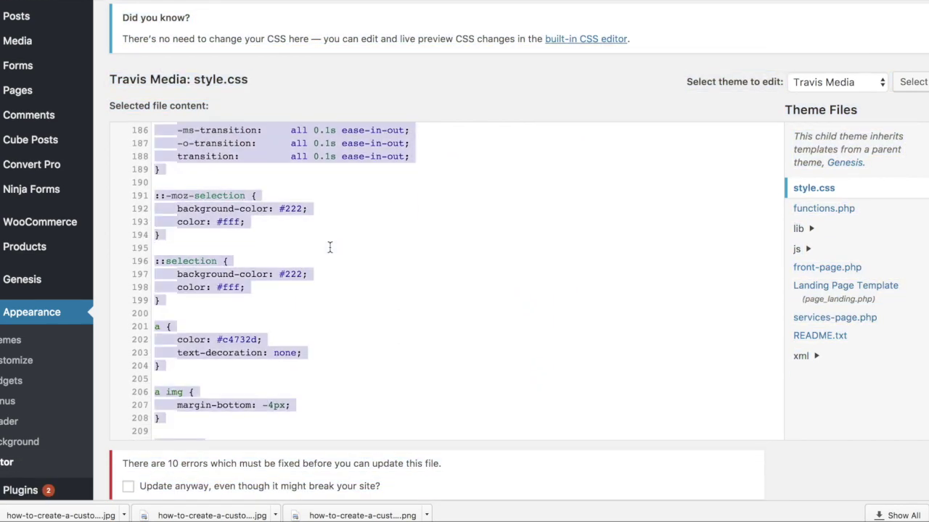
key("ctrl+End")
scroll(267, 330, "down", 5)
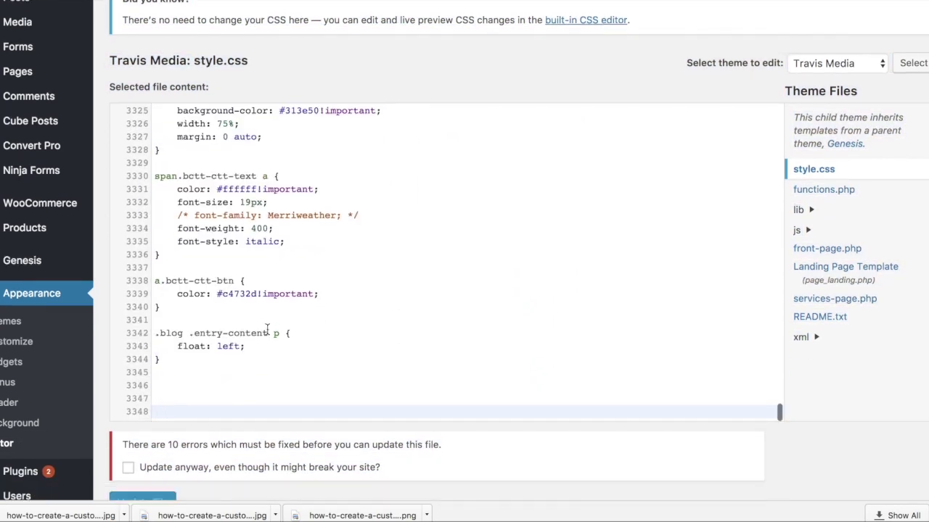
key("ctrl+v")
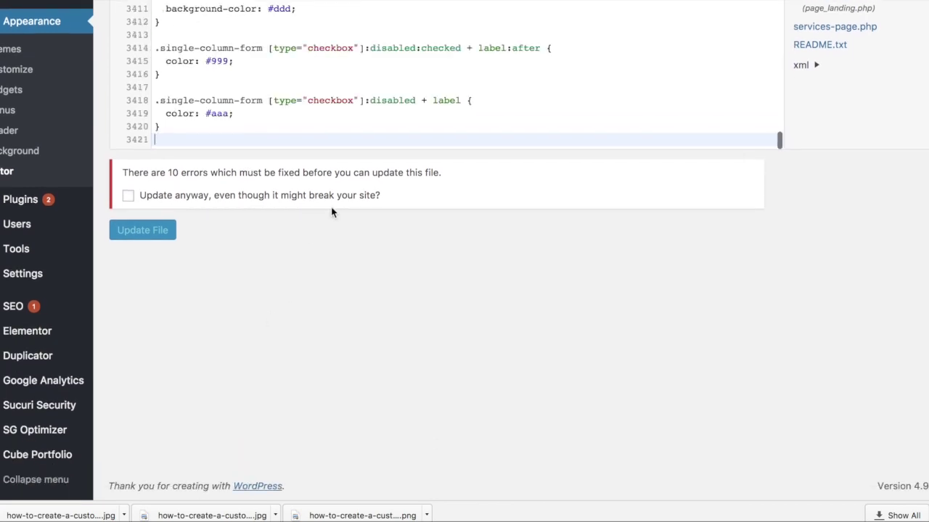
Allow style.css to be updated anyway despite the listed errors and save the file.
scroll(342, 93, "up", 3)
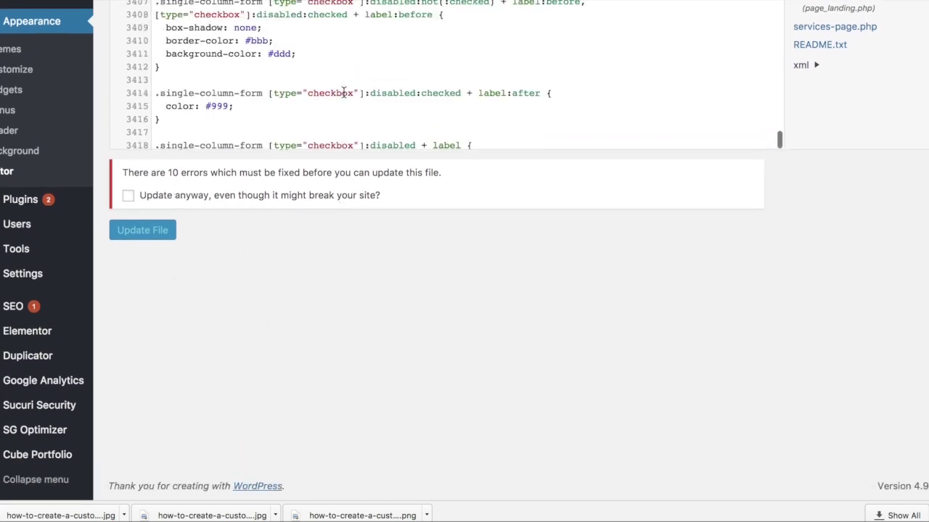
left_click(129, 196)
left_click(155, 171)
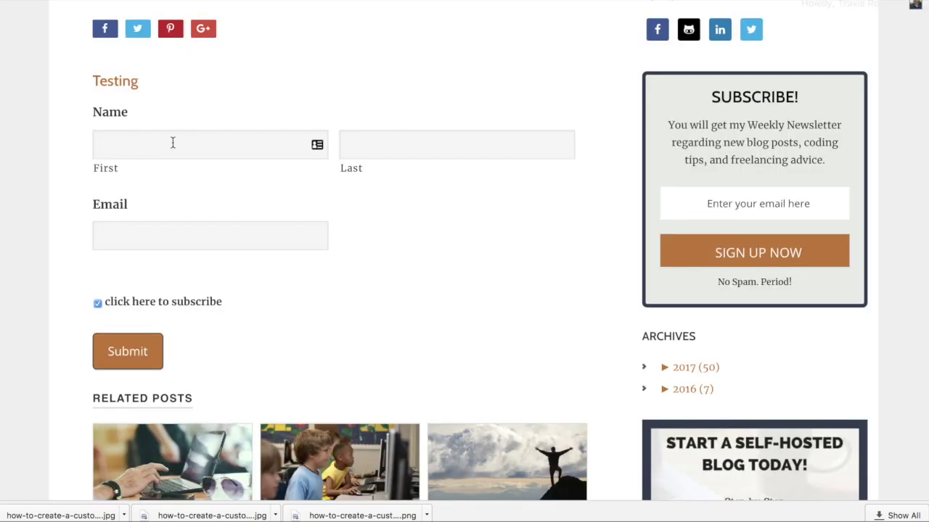
Reload the Testing post preview and toggle the subscribe checkbox off and on to check its custom styling.
key("ctrl+r")
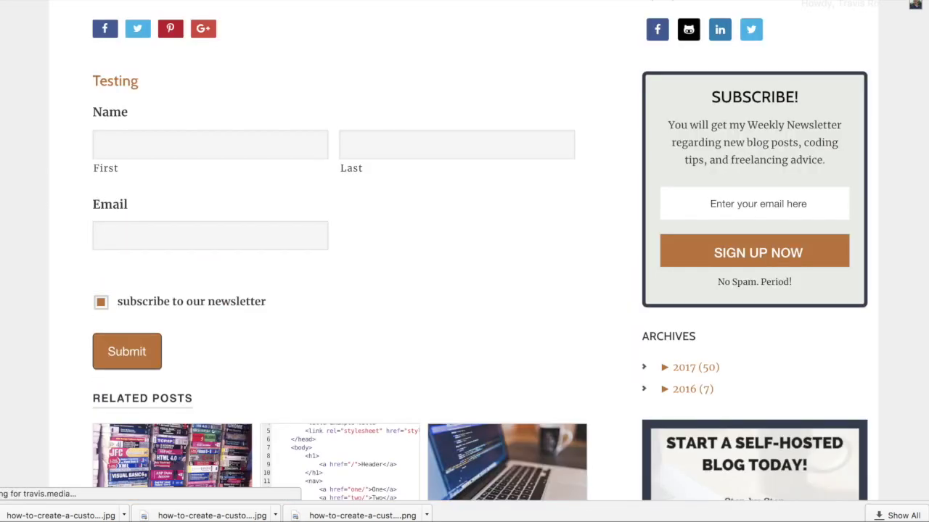
left_click(102, 304)
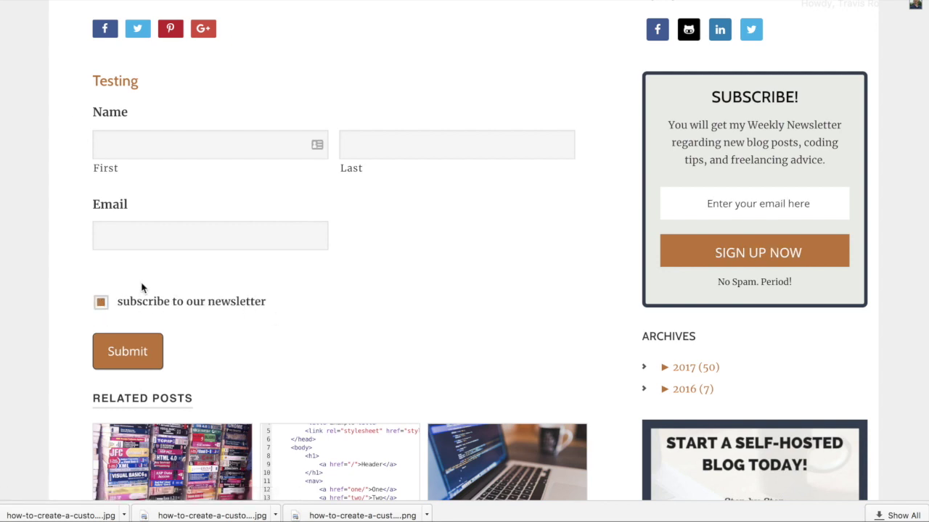
left_click(102, 303)
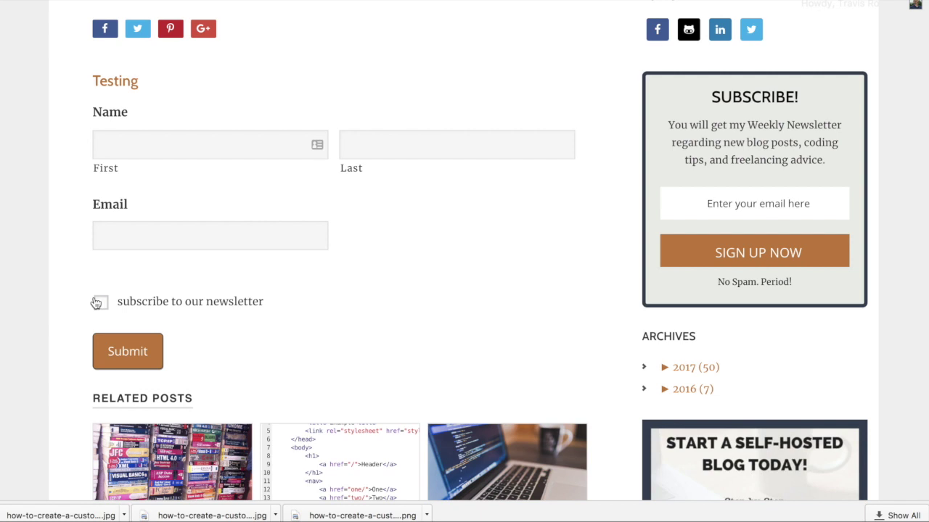
left_click(102, 303)
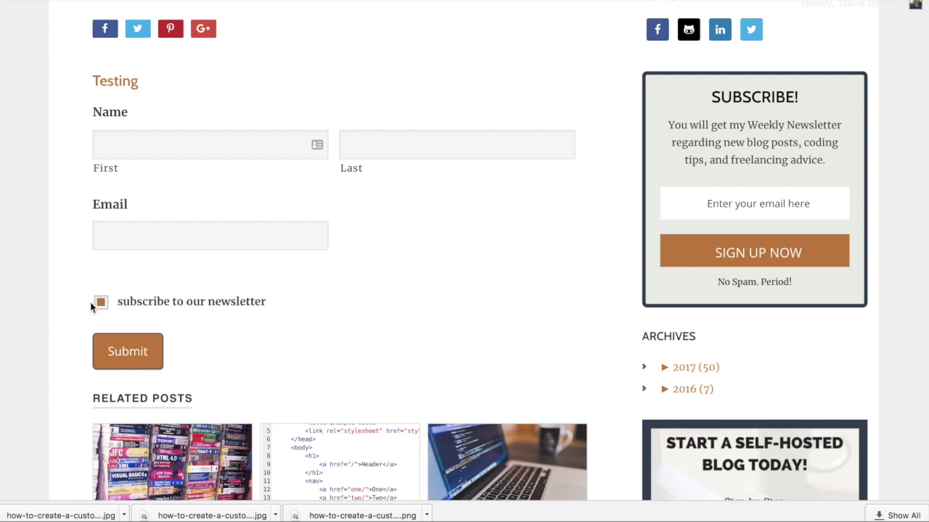